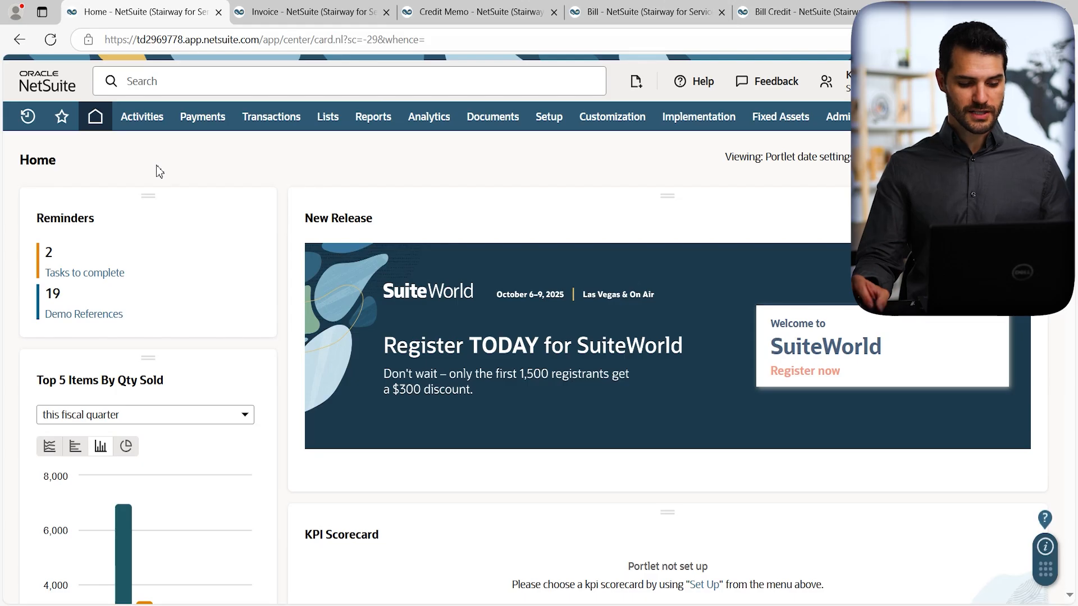
- Bring up saved invoice 1990 for Altima Technology showing 396.99 due
left_click(296, 19)
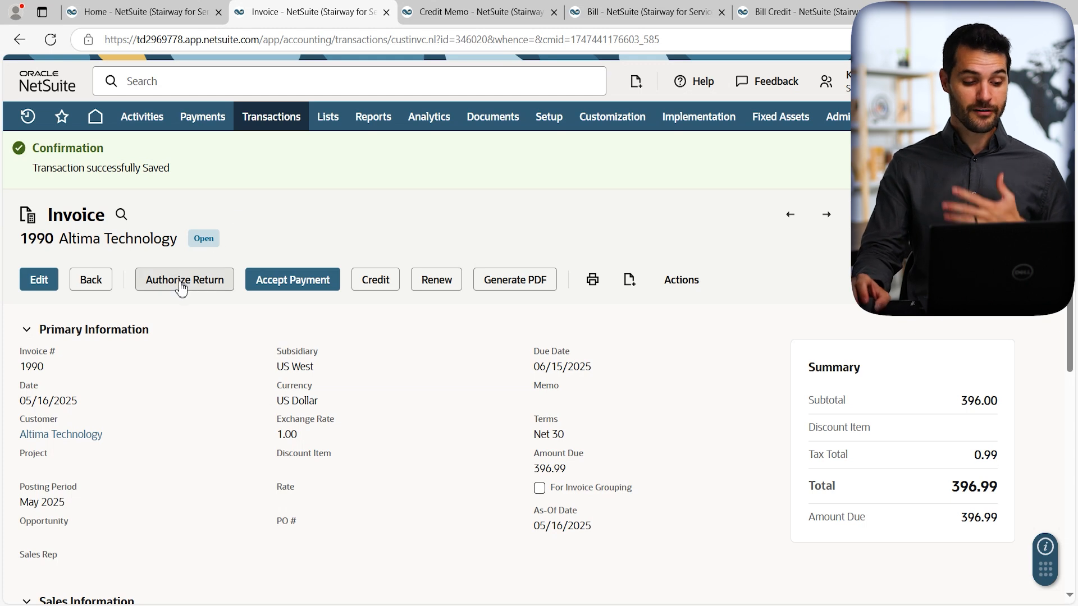
scroll(180, 289, "down", 3)
scroll(179, 291, "down", 3)
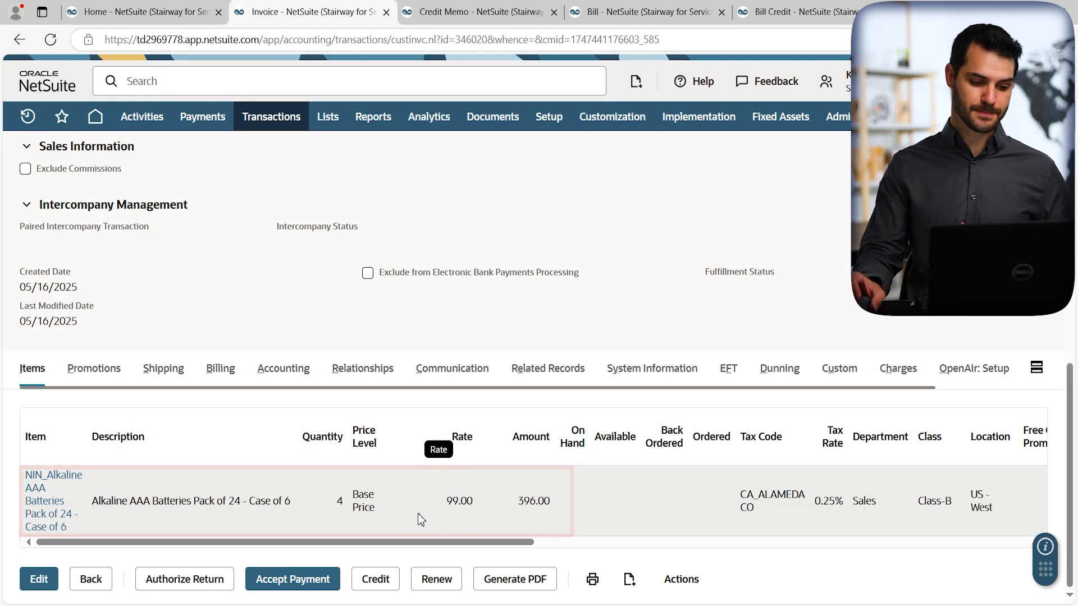
scroll(440, 523, "up", 10)
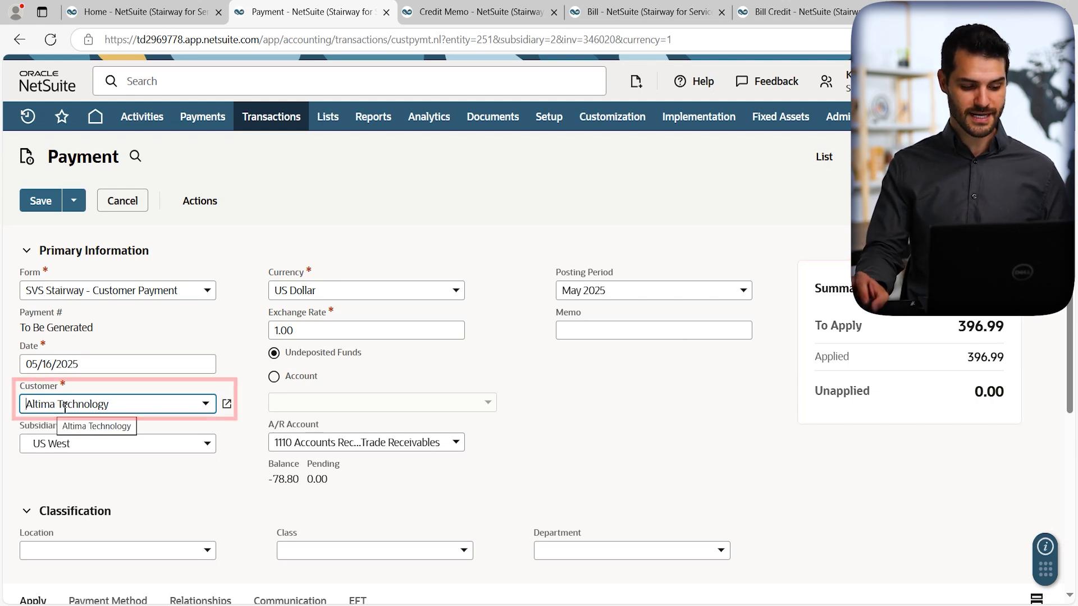
scroll(205, 413, "down", 5)
scroll(204, 413, "down", 1)
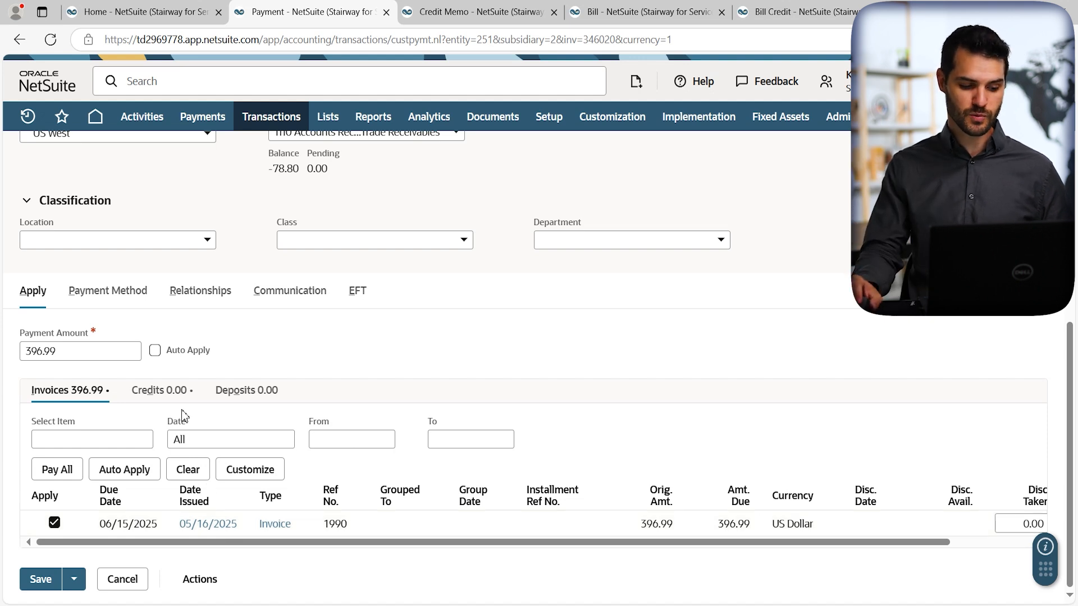
- Show Altima Technology's available credits on the payment, listing credit memo 3 with 475.79
left_click(162, 391)
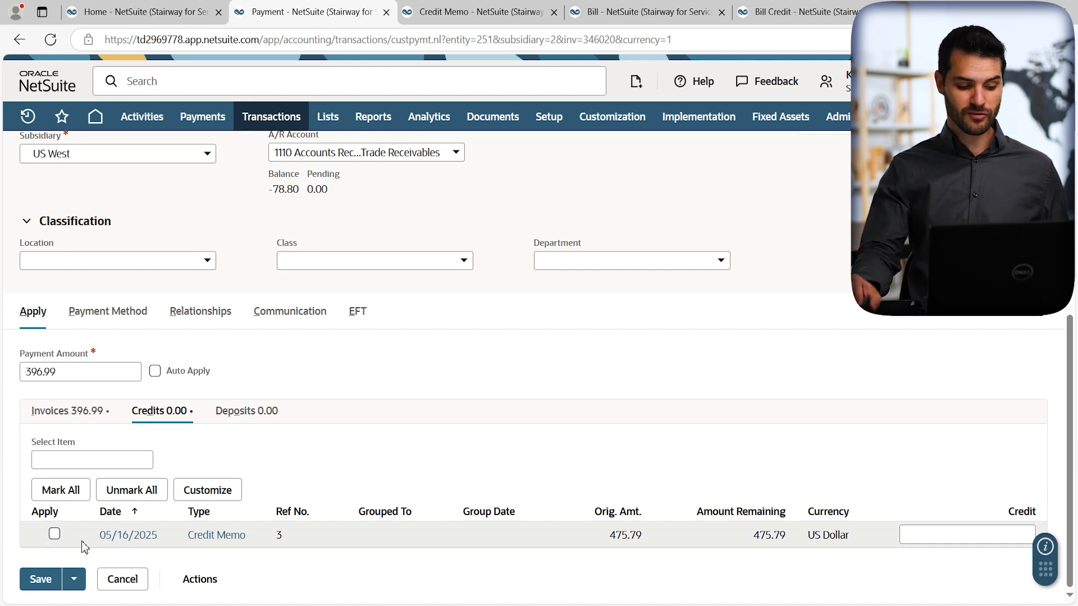
- Mark credit memo 3 as applied, crediting 475.79 and dropping the payment to 0.00
left_click(55, 536)
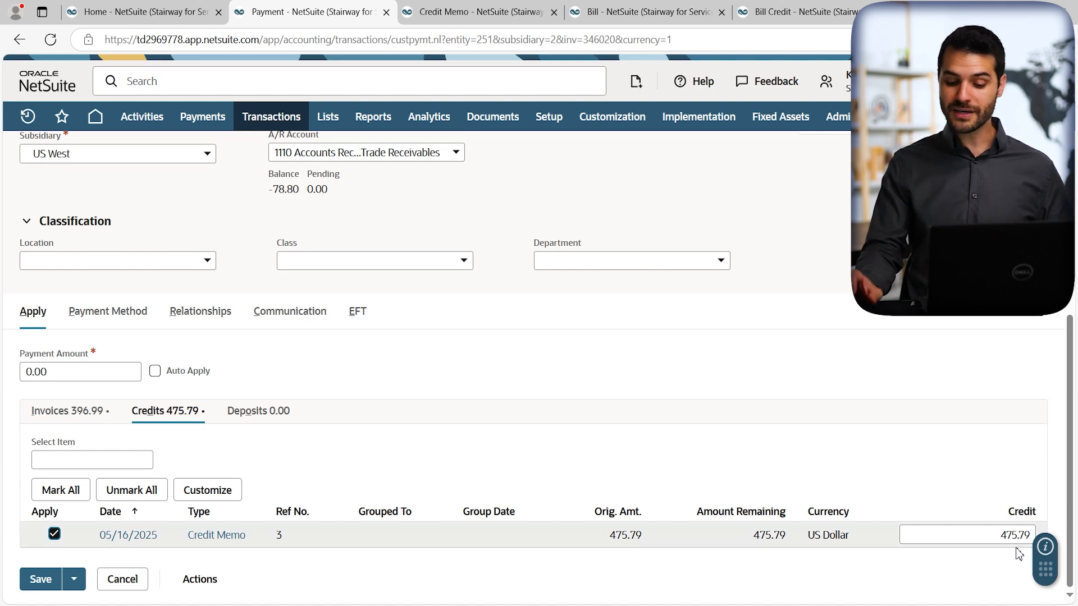
- Change the credit taken from memo 3 to 100.00, leaving a 296.99 payment amount
left_click(1003, 537)
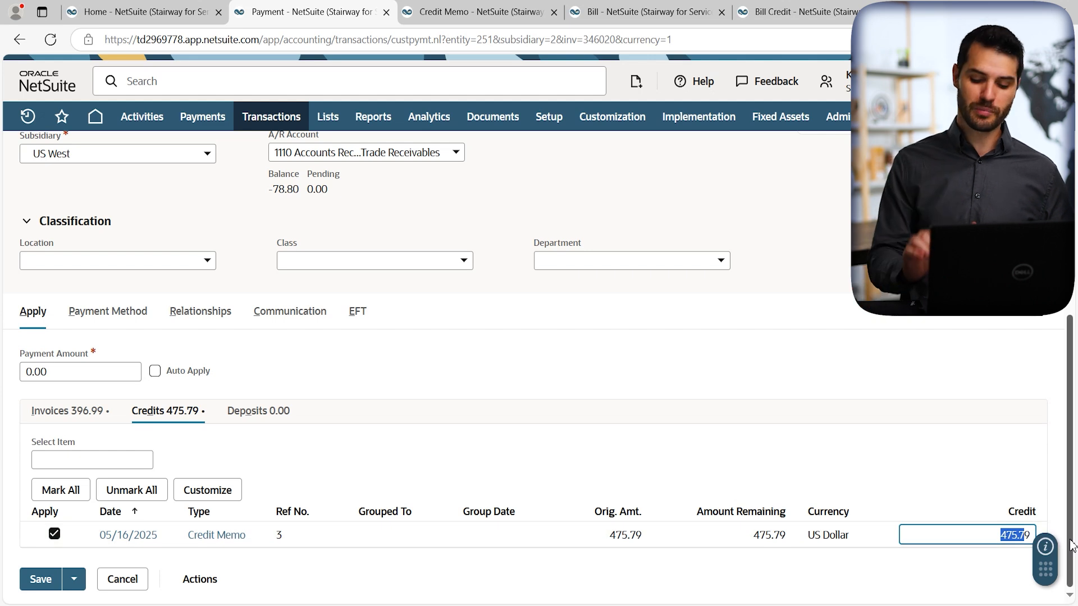
key("BackSpace")
type("100")
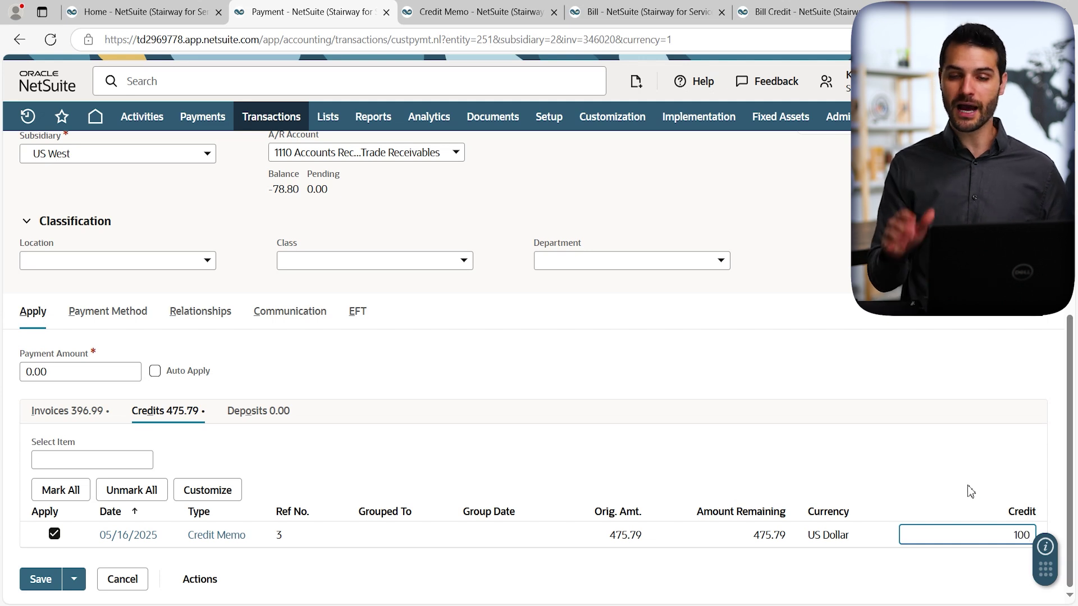
left_click(971, 492)
type(".")
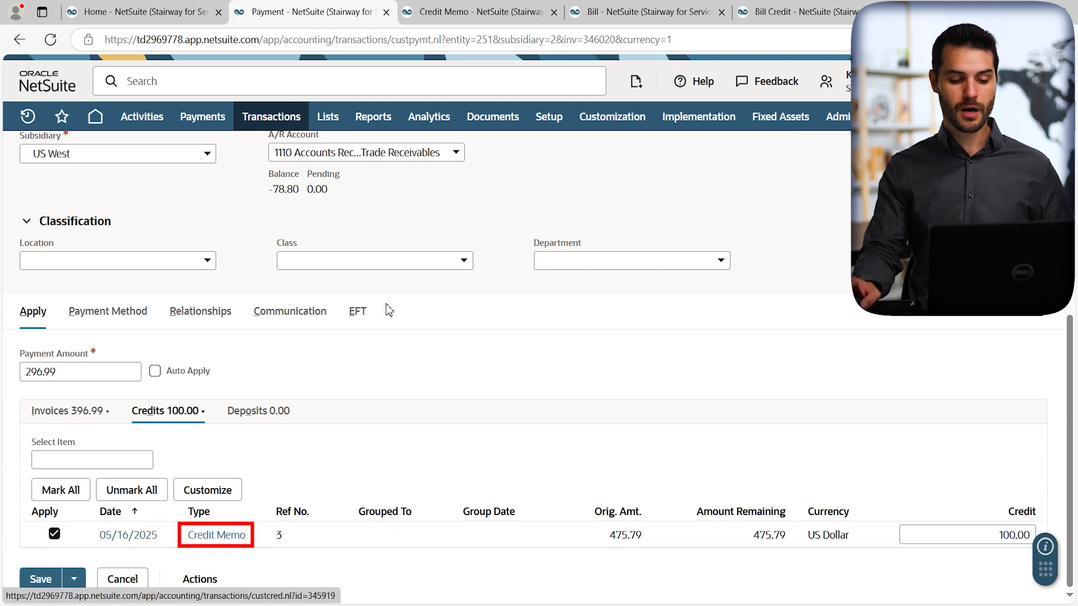
- On credit memo 3's record, mark invoice 1990 to receive 396.99 of the credit
left_click(479, 17)
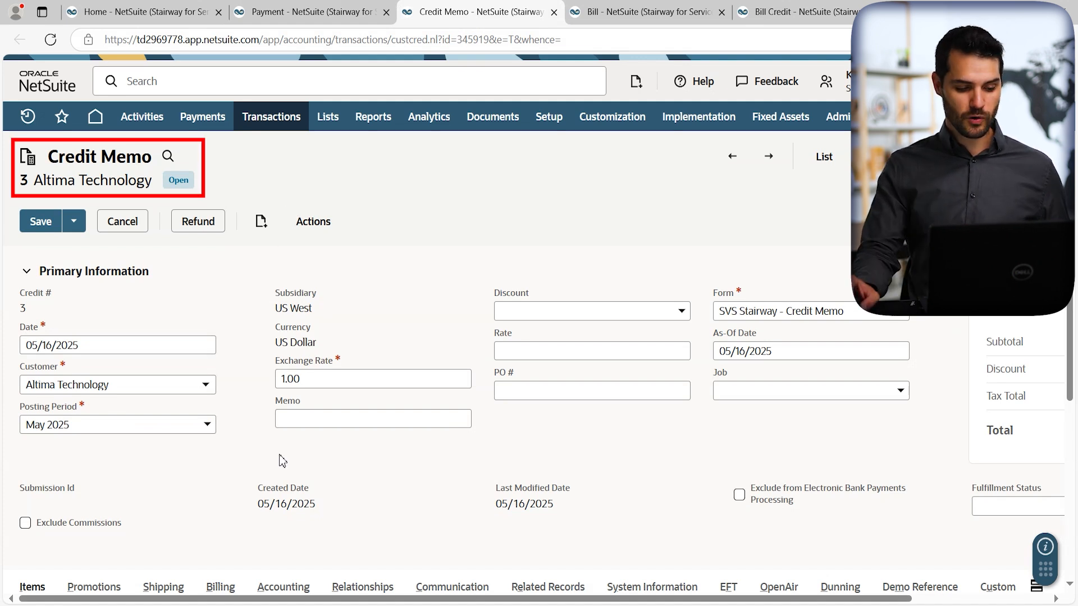
left_click_drag(234, 601, 815, 539)
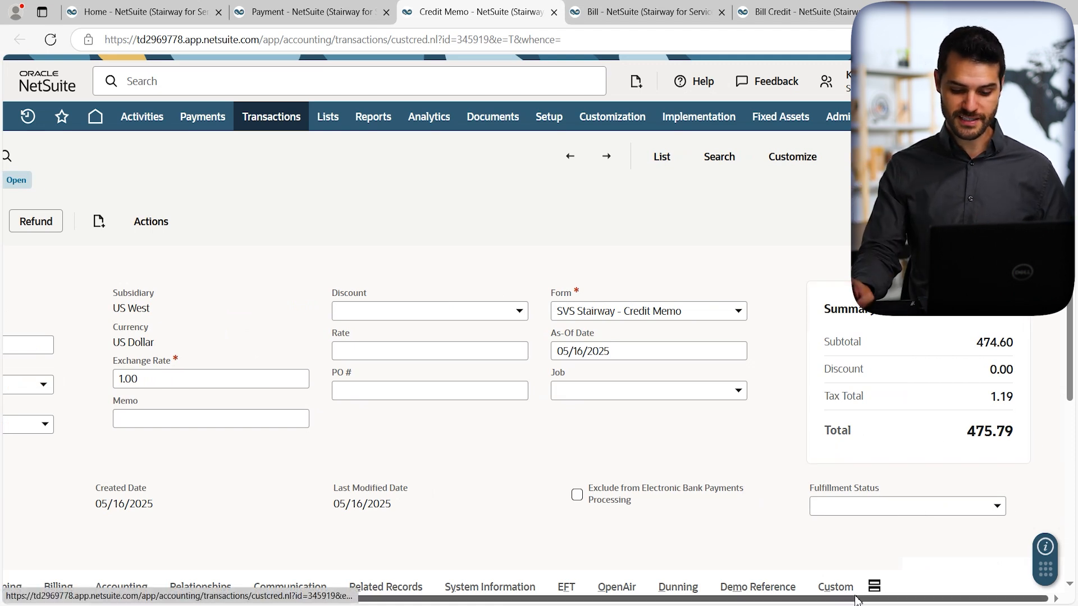
left_click_drag(875, 598, 608, 574)
scroll(481, 403, "down", 5)
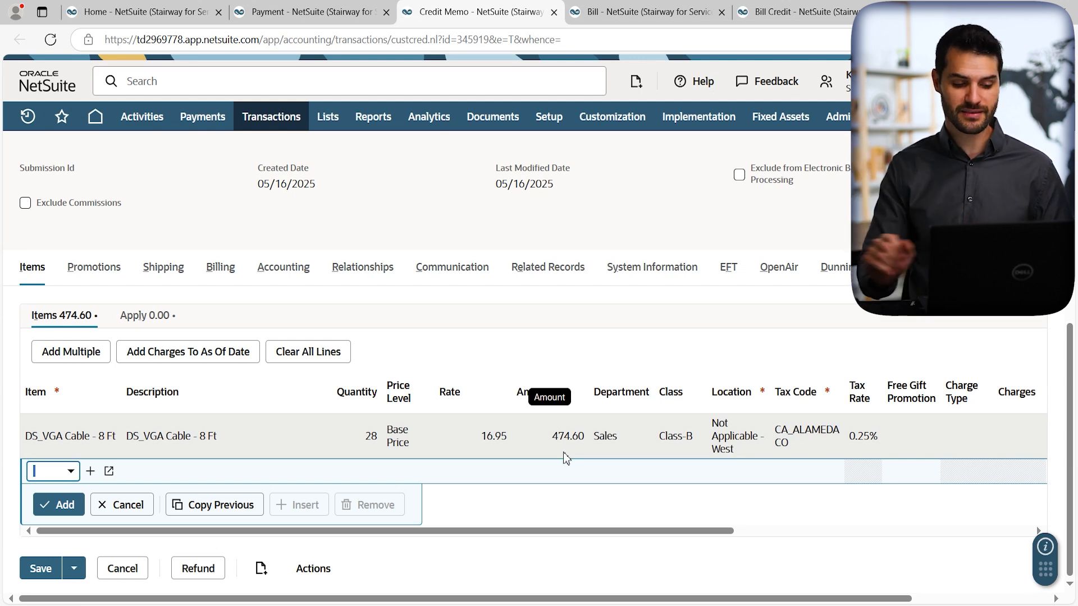
left_click(142, 316)
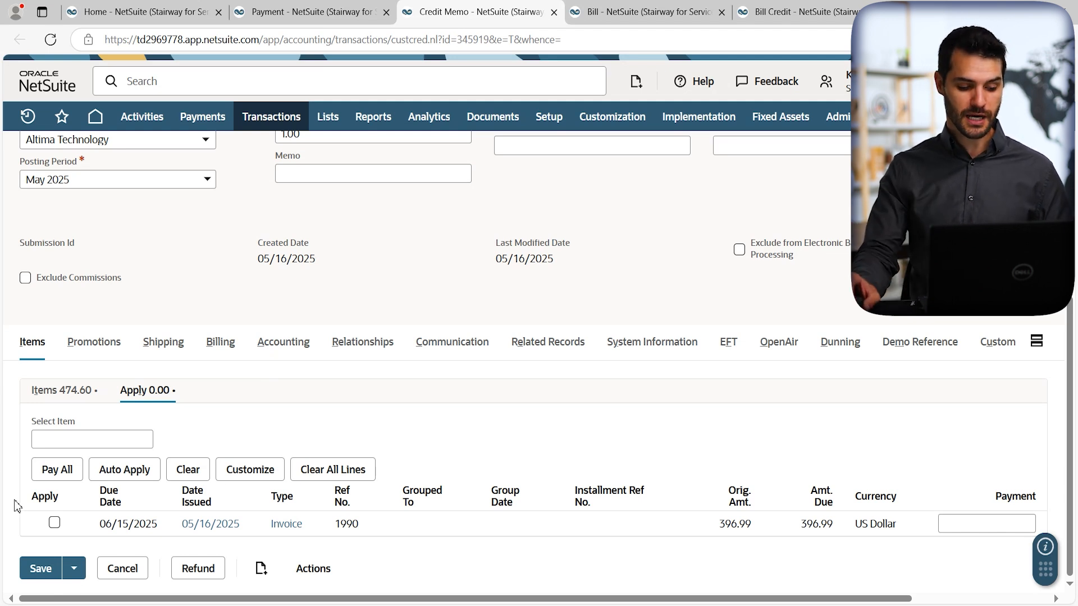
left_click(54, 523)
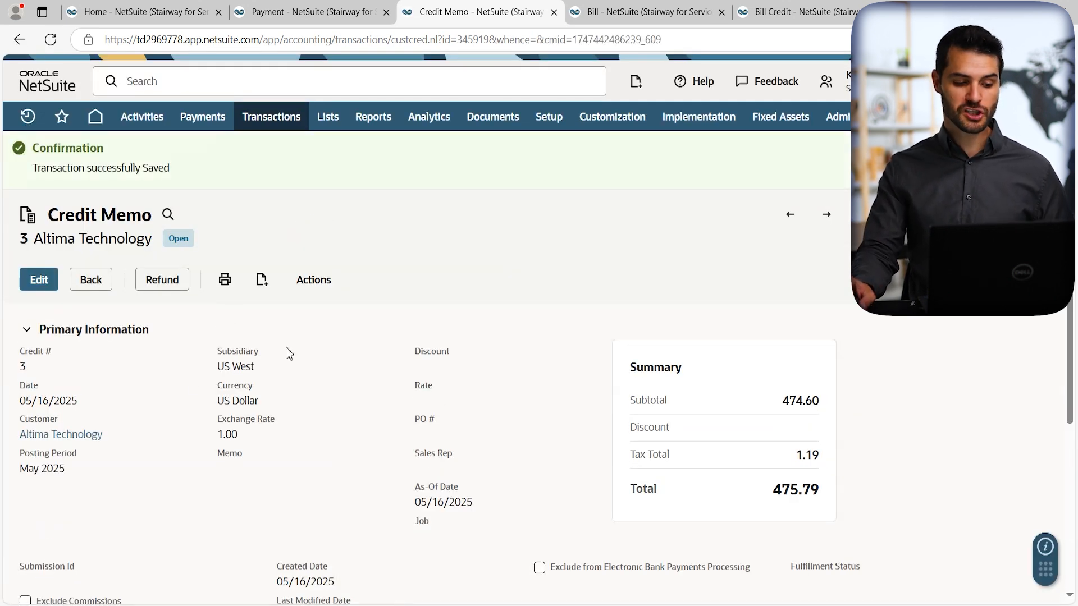
scroll(287, 352, "down", 4)
scroll(320, 387, "down", 1)
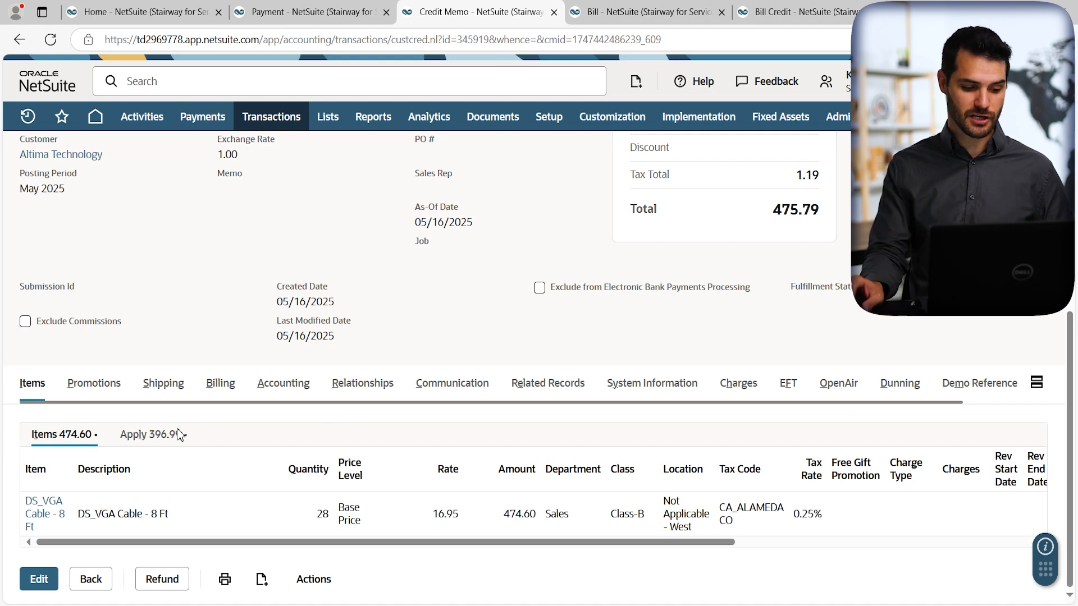
- Review the saved memo's 396.99 applied to invoice 1990, then move to ACME Company bill 787
left_click(152, 435)
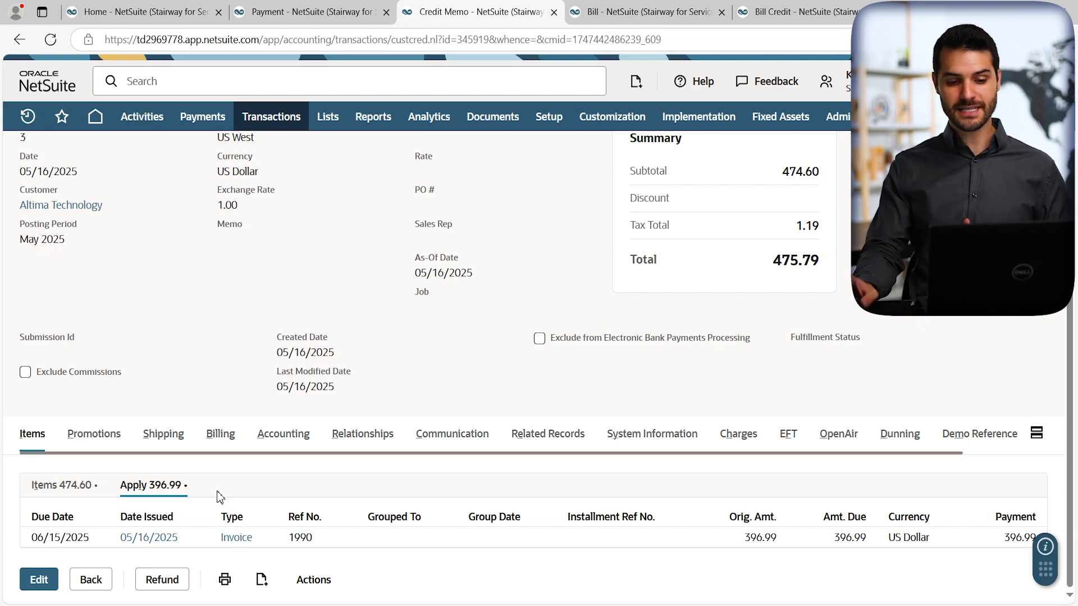
left_click(616, 12)
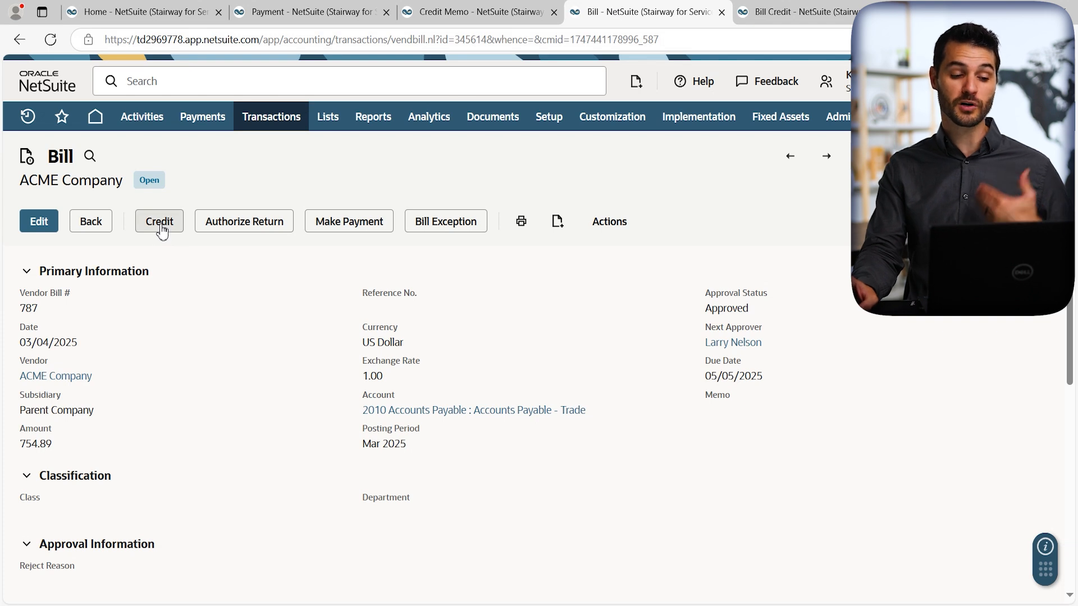
- Start a bill payment for ACME Company with the -2,000.00 credit and 754.89 bill marked to apply
left_click(346, 228)
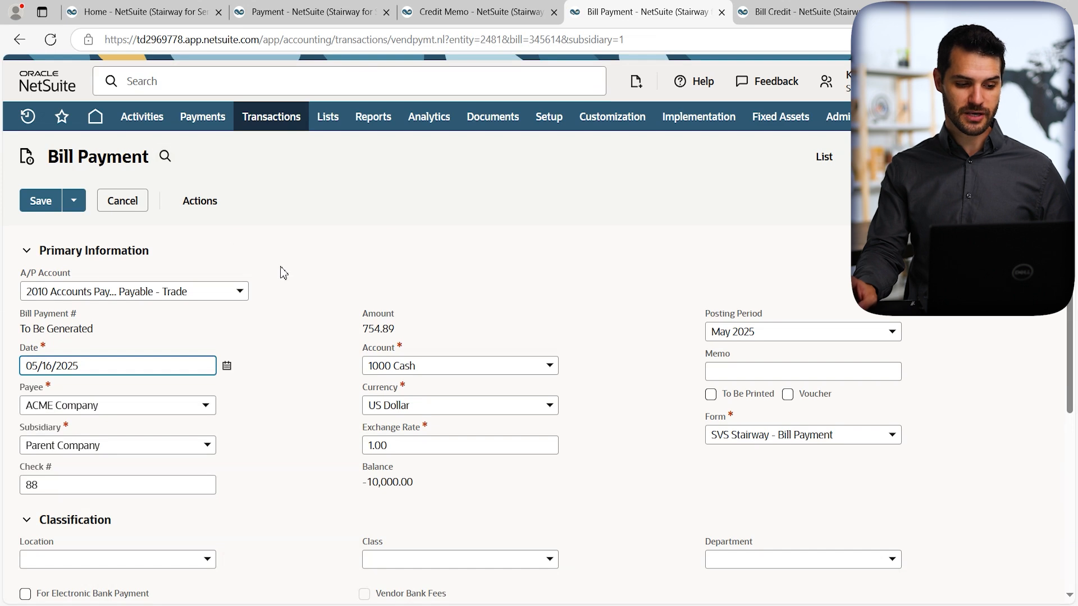
scroll(284, 311, "down", 4)
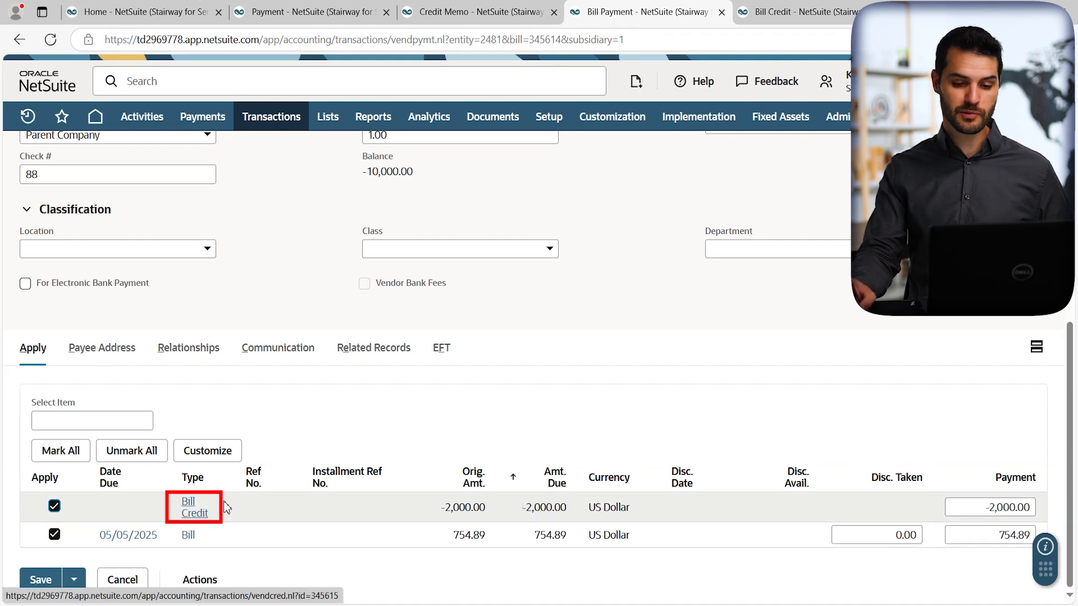
- On the $2,000 ACME Company bill credit, apply the 754.89 bill, leaving 1,245.11 unapplied
left_click(799, 11)
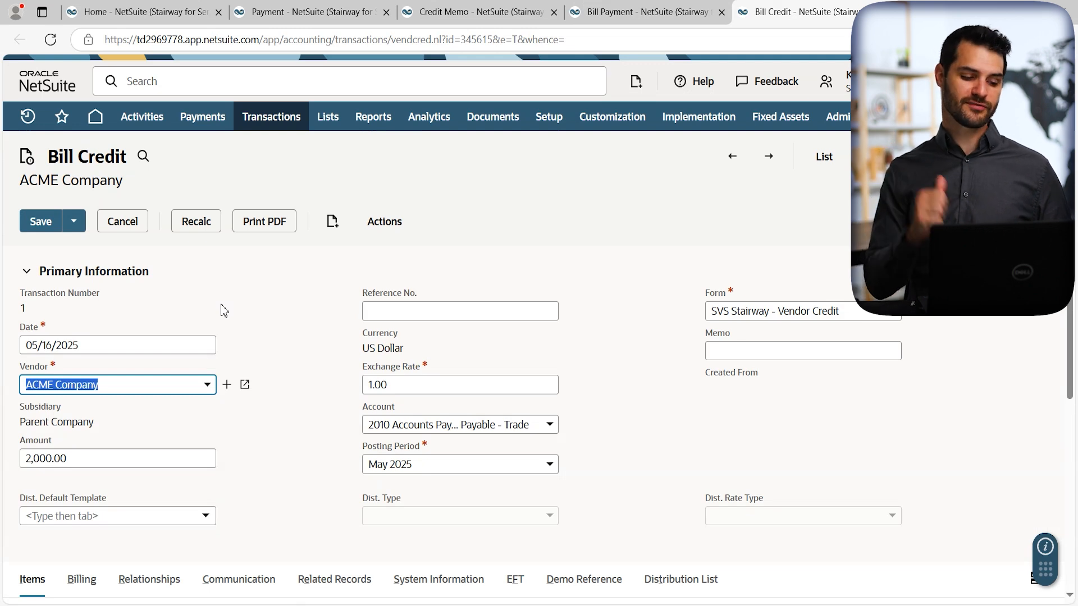
scroll(225, 310, "down", 5)
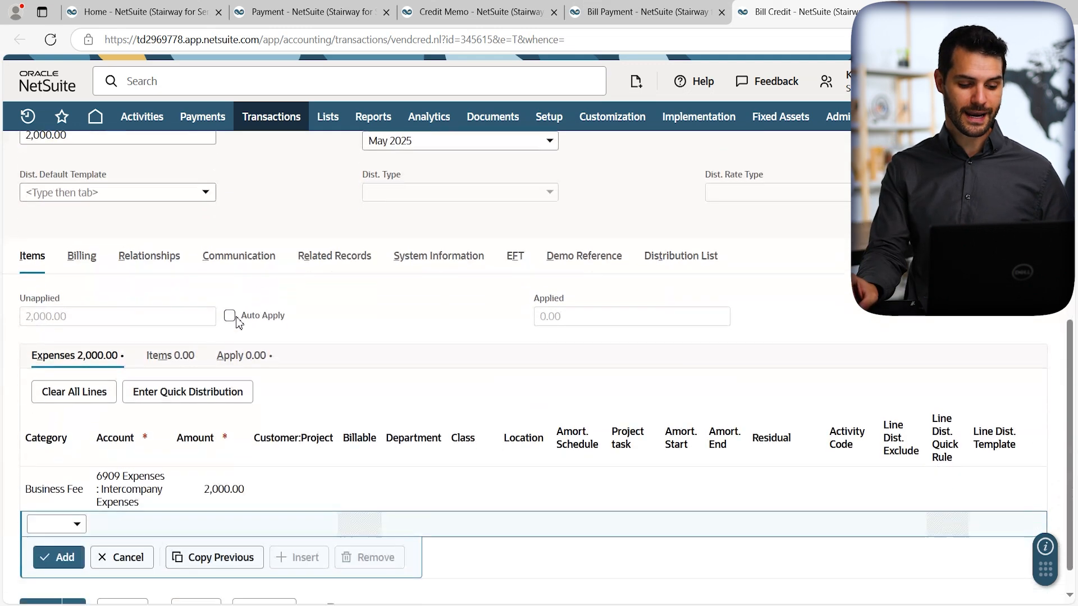
scroll(236, 328, "down", 1)
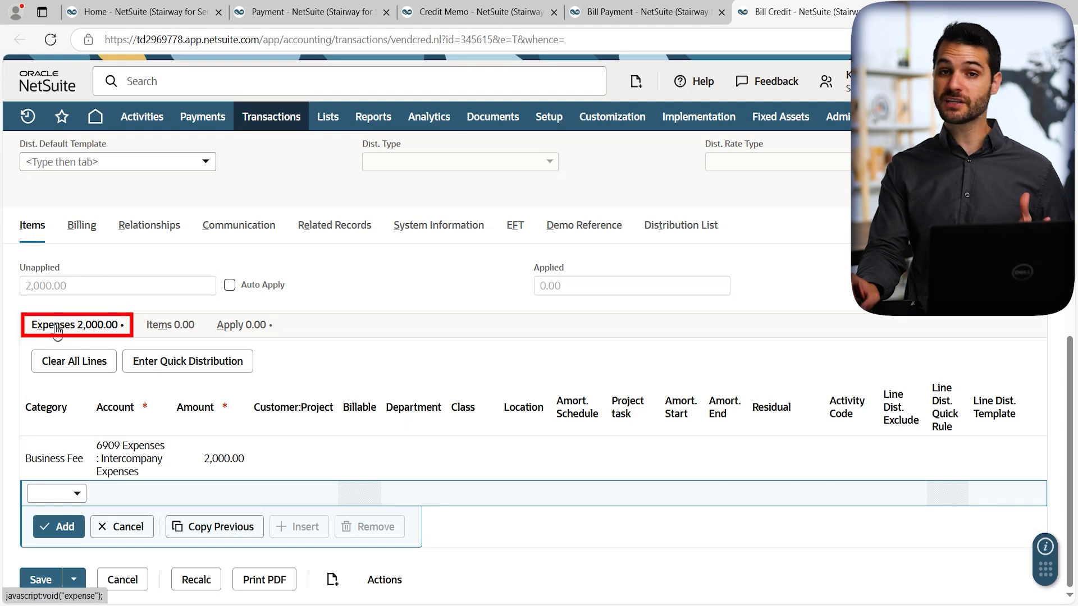
left_click(245, 327)
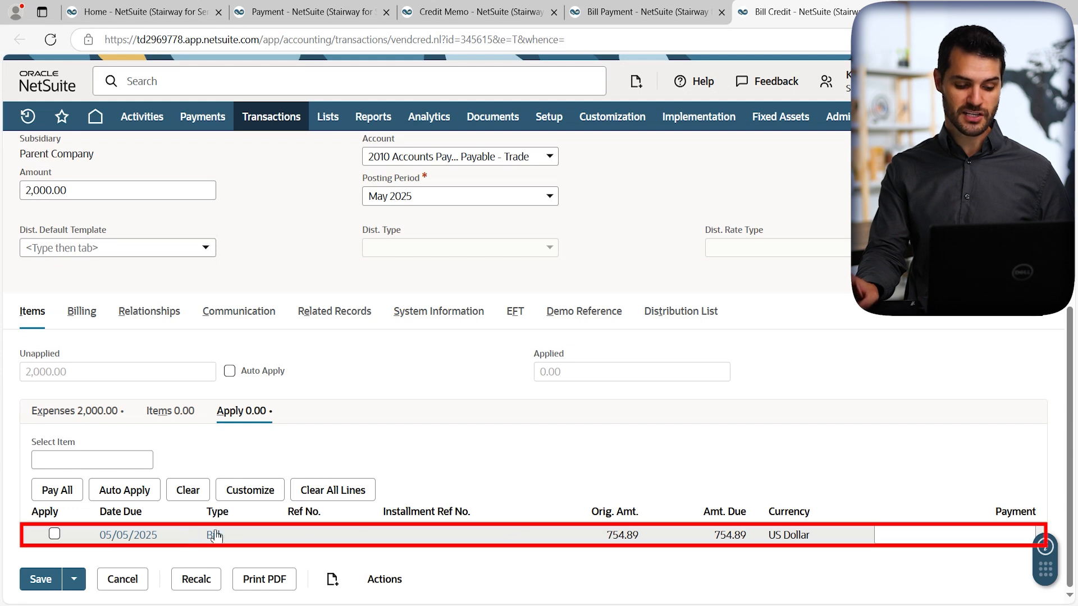
left_click(56, 535)
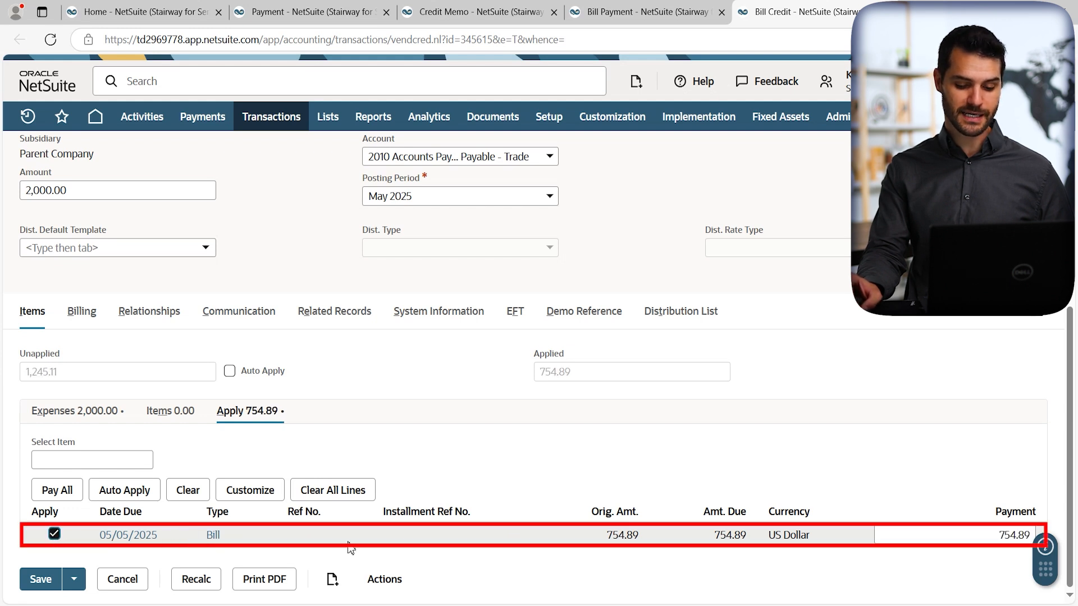